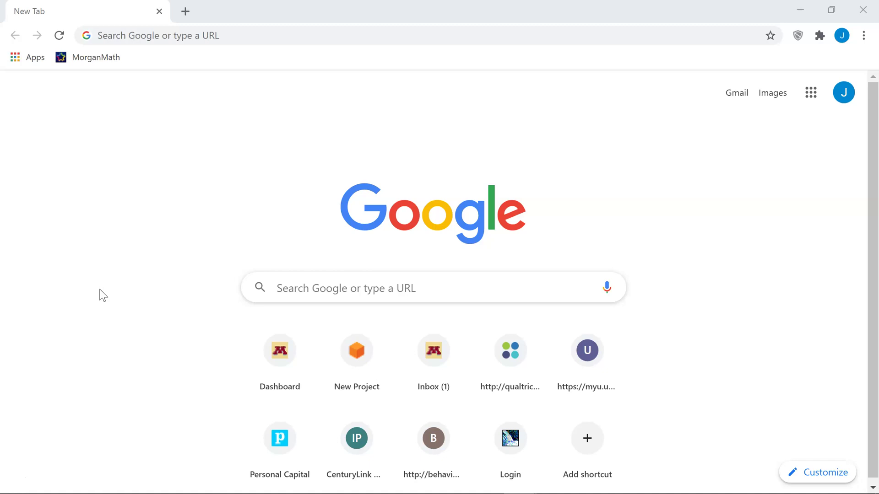
# Step: Go to requester.mturk.com and sign in as a requester
pyautogui.click(181, 38)
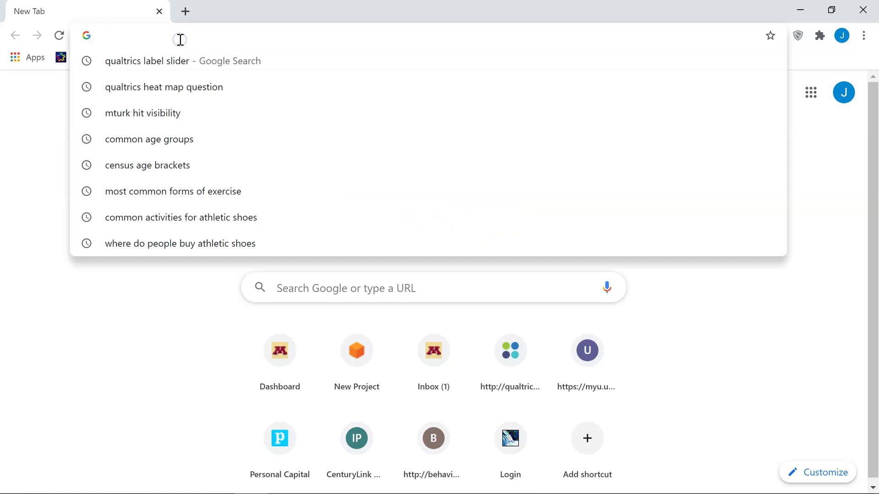
pyautogui.write('req')
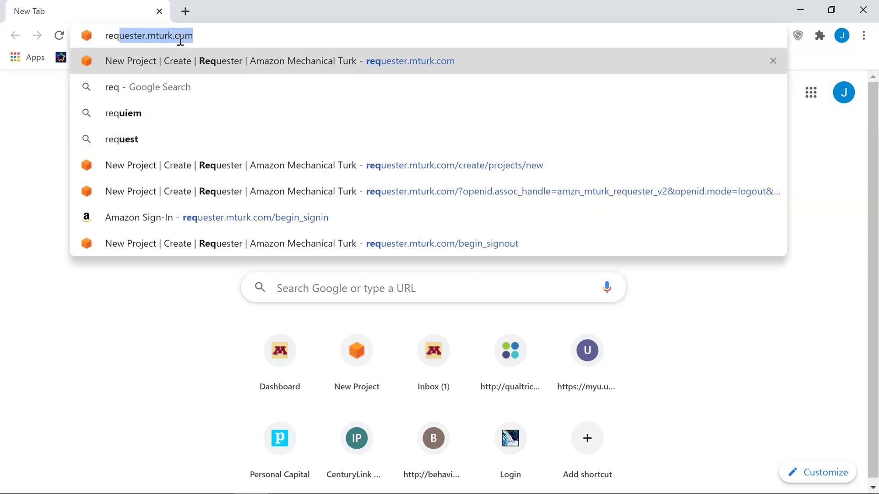
pyautogui.press('Return')
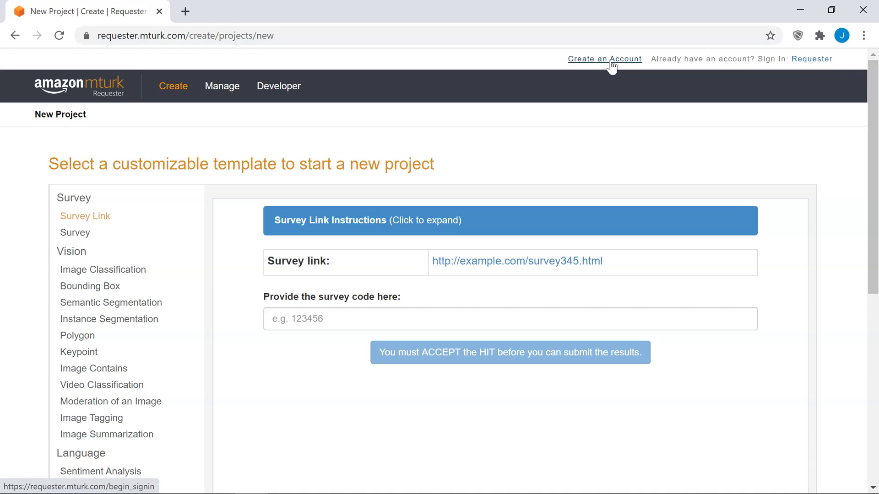
pyautogui.click(819, 64)
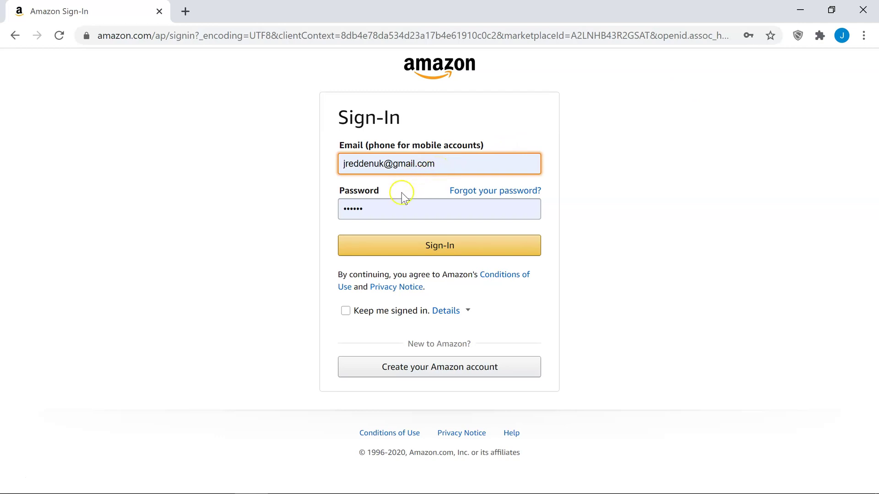
pyautogui.click(442, 250)
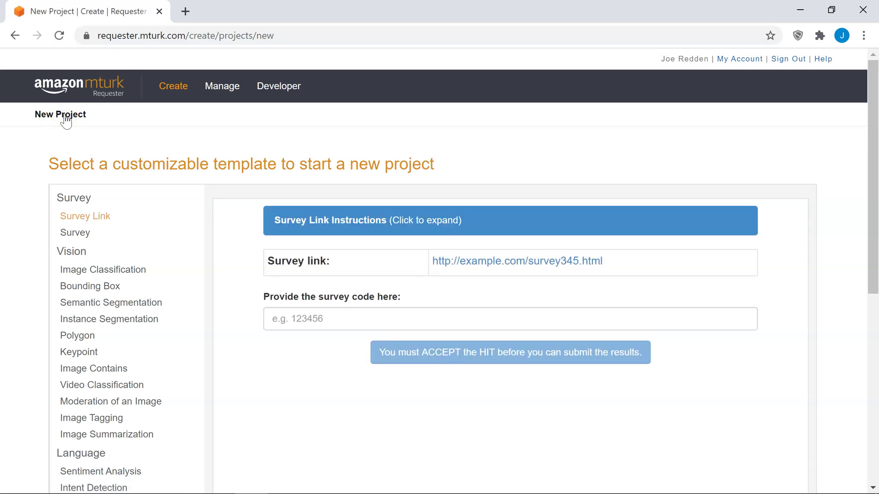
pyautogui.click(74, 219)
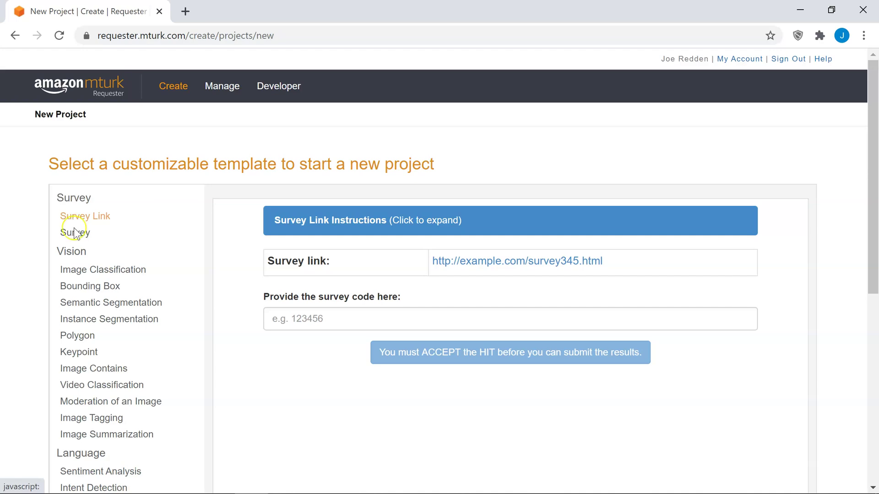
pyautogui.click(303, 313)
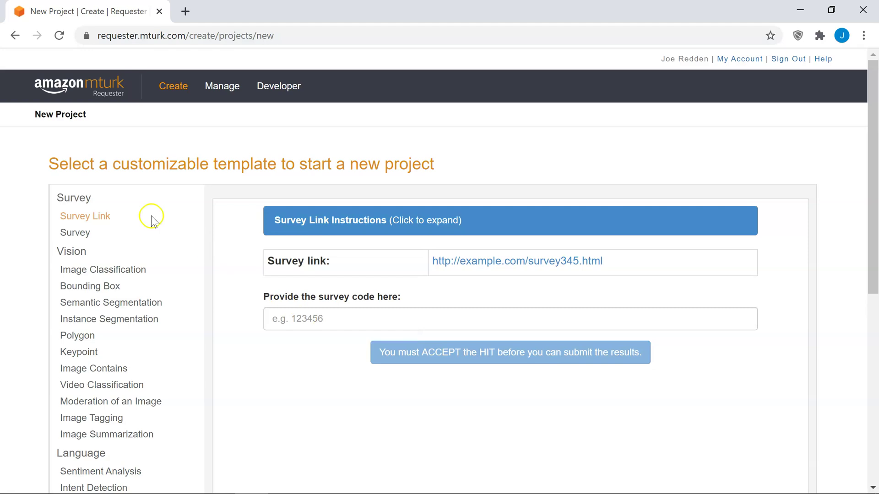
pyautogui.click(90, 217)
pyautogui.click(873, 412)
# Step: Create a project from the Survey Link template, named 'mTurk Demo' with title 'Dog Owner Survey'
pyautogui.click(757, 219)
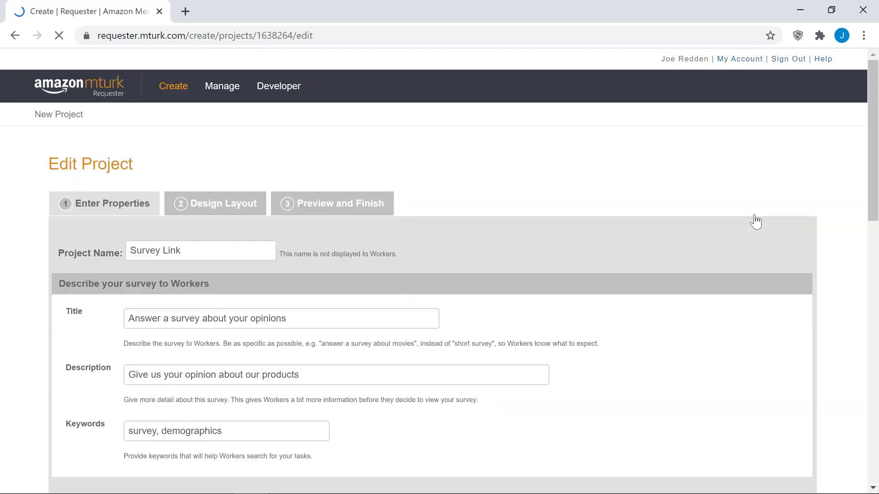
pyautogui.moveTo(873, 170); pyautogui.dragTo(873, 190)
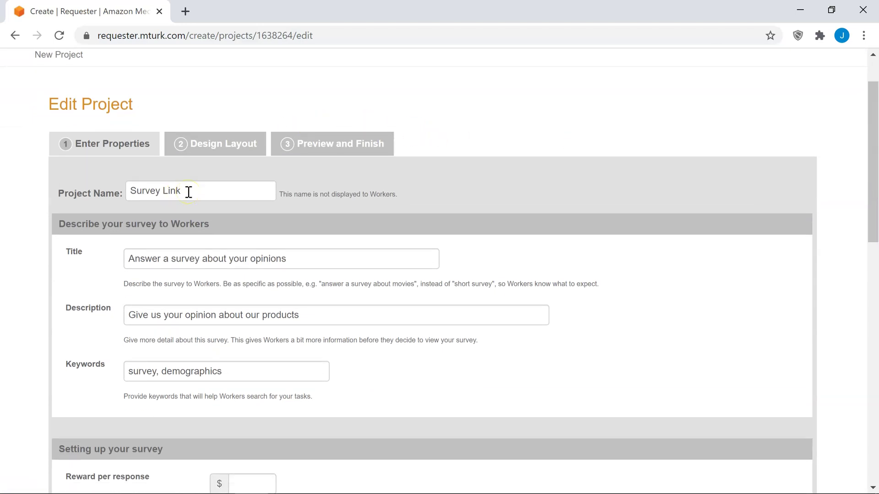
pyautogui.moveTo(189, 191); pyautogui.dragTo(112, 191)
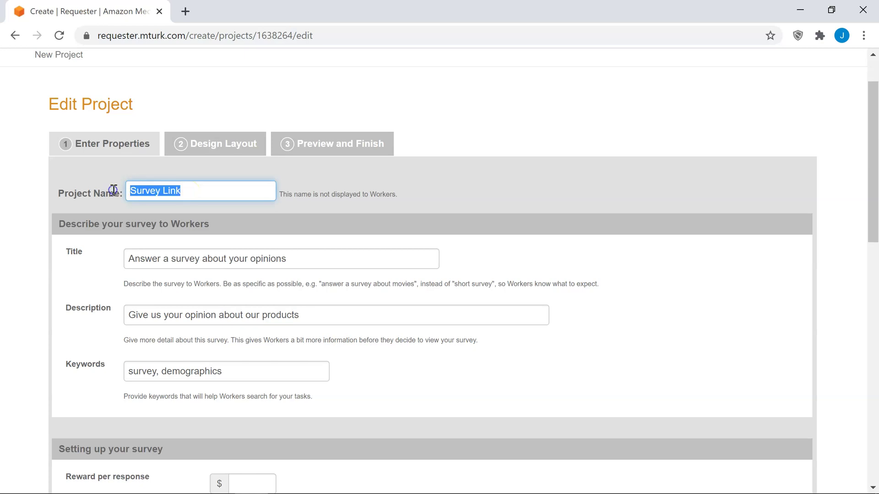
pyautogui.write('mTurk Demo')
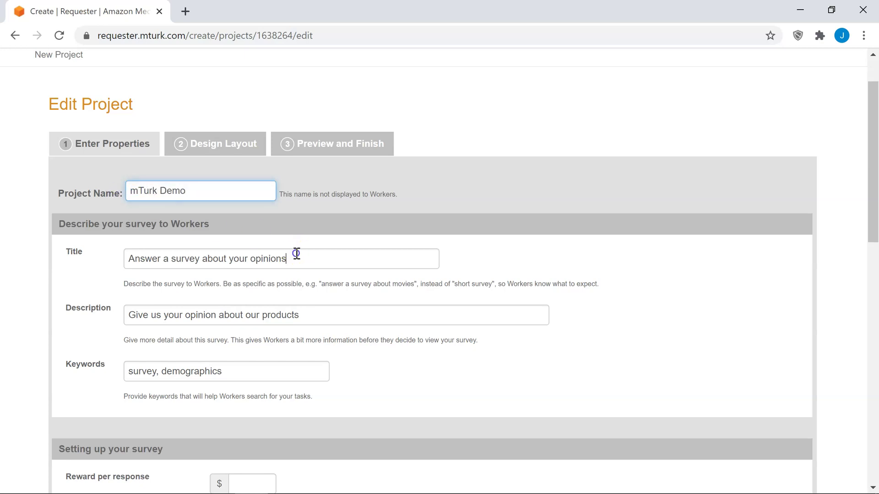
pyautogui.moveTo(294, 254); pyautogui.dragTo(83, 248)
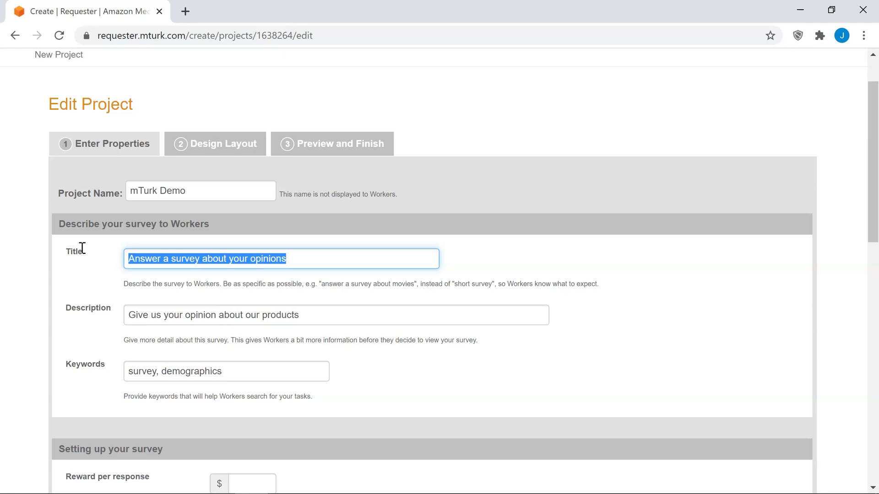
pyautogui.write('Dog Owner S')
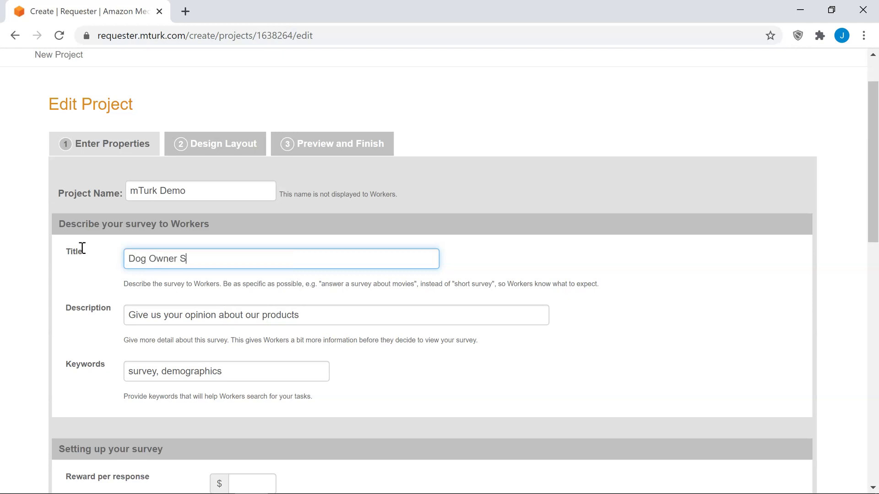
pyautogui.write('urvey')
# Step: Write the dog-boarding, dog-owners-only description and set keywords 'survey, online study, dogs, pets'
pyautogui.press('Tab')
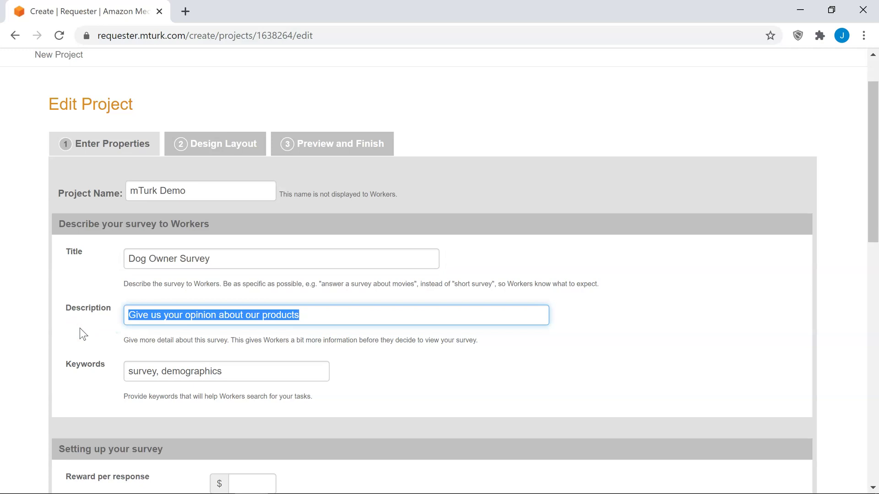
pyautogui.write('This study ')
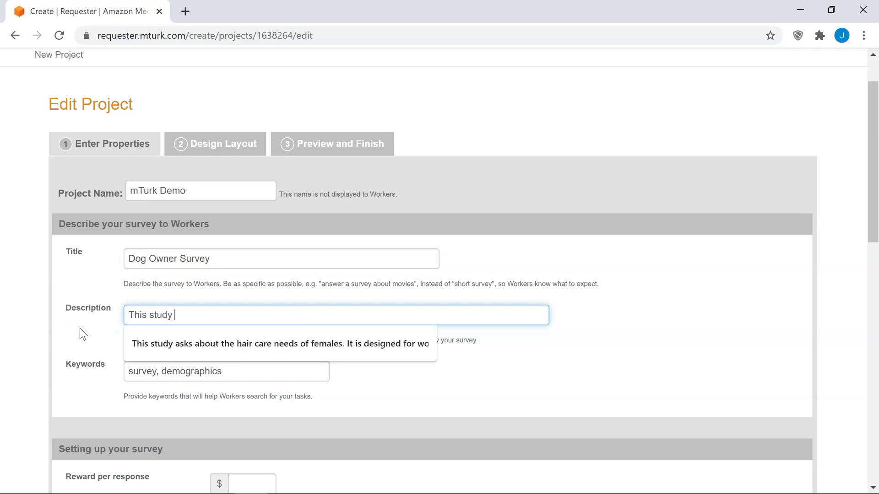
pyautogui.write('asks about your dog')
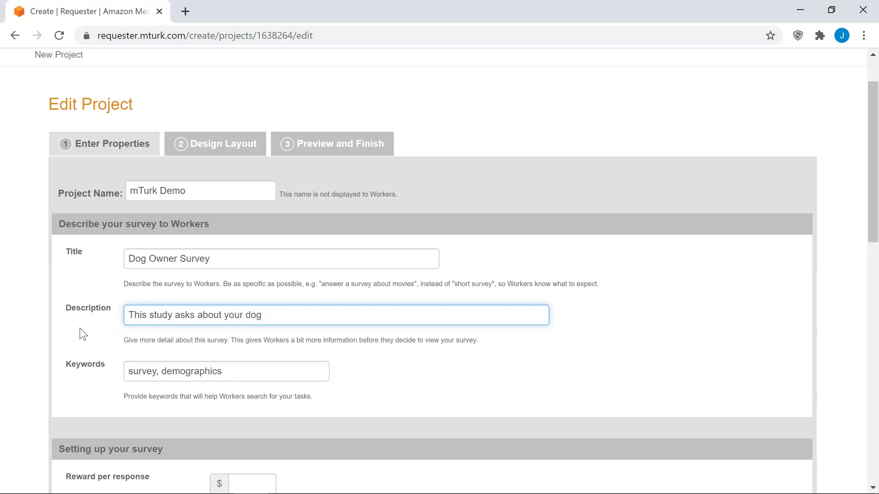
pyautogui.write(' and how you board it overnight. ')
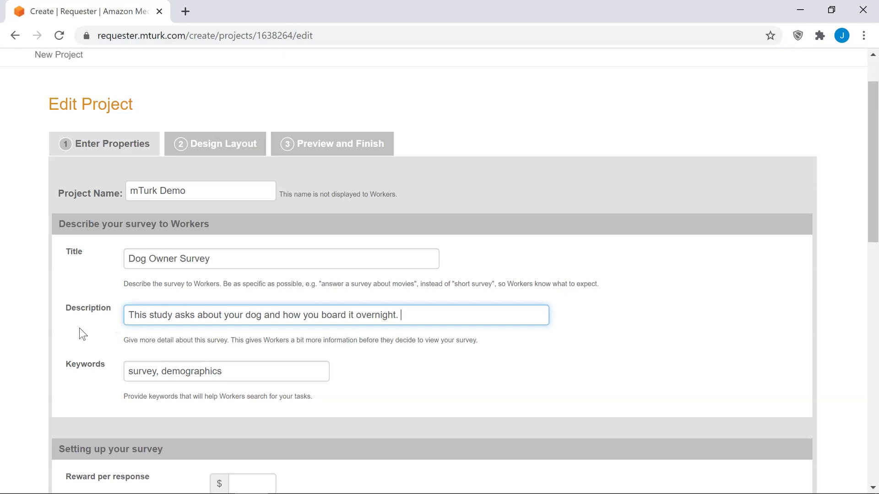
pyautogui.write('It is for DOG OWNER')
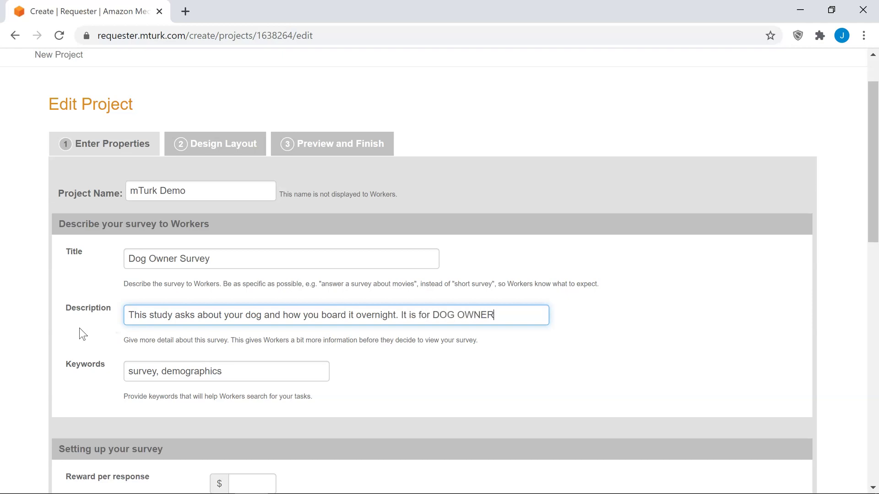
pyautogui.write('S ONLY and takes about ')
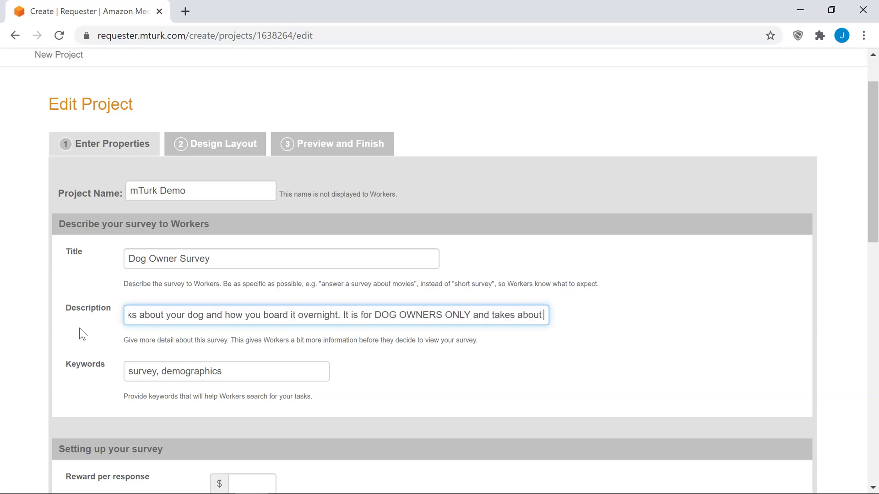
pyautogui.write('5 minutes.')
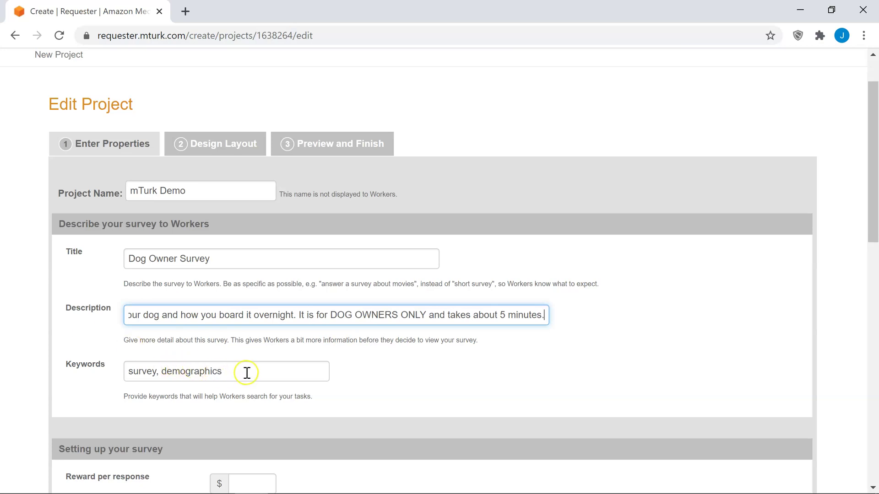
pyautogui.click(64, 358)
pyautogui.write('su')
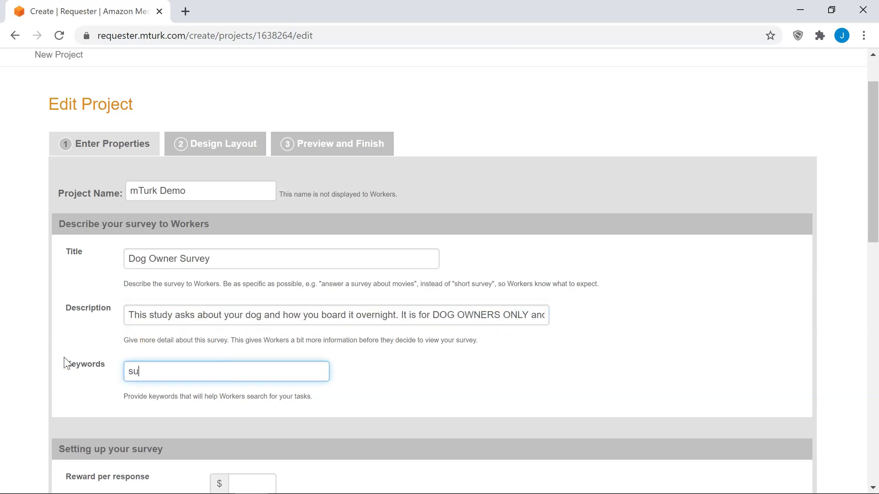
pyautogui.write('rvey, online study, dogs, pets')
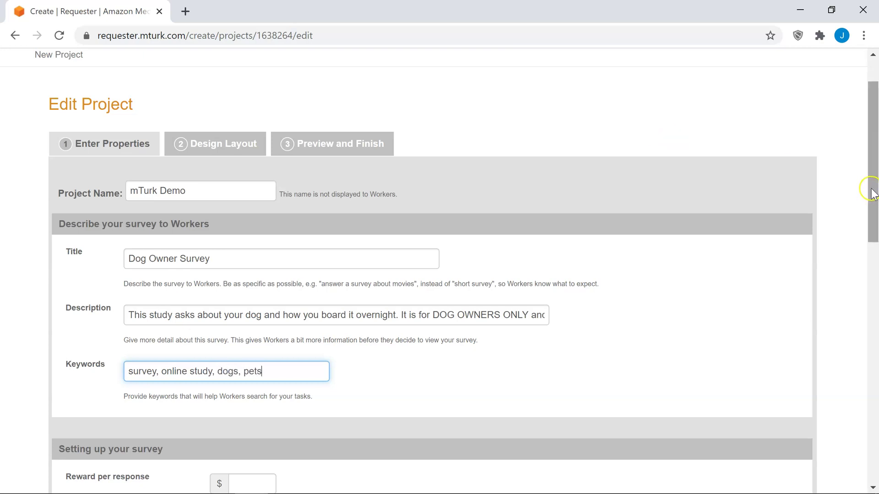
# Step: Set the reward to $.50 per response and change respondents from 20 to 150
pyautogui.moveTo(873, 196); pyautogui.dragTo(875, 300)
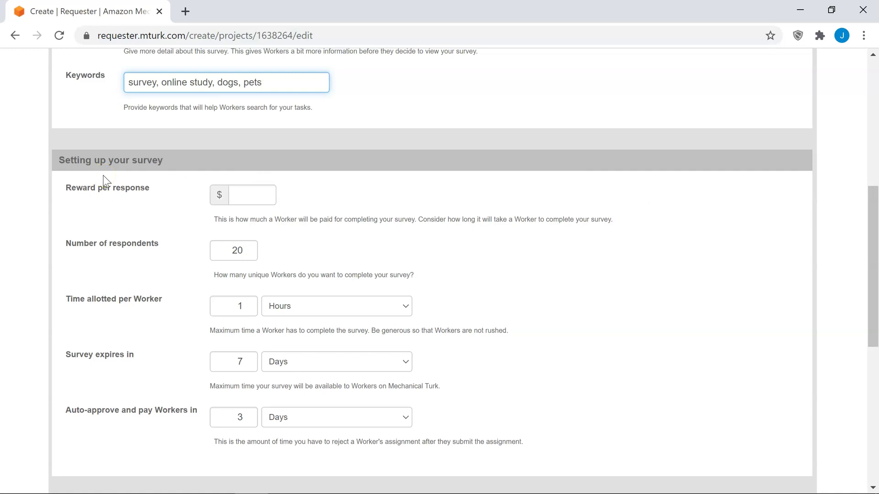
pyautogui.click(249, 197)
pyautogui.click(249, 196)
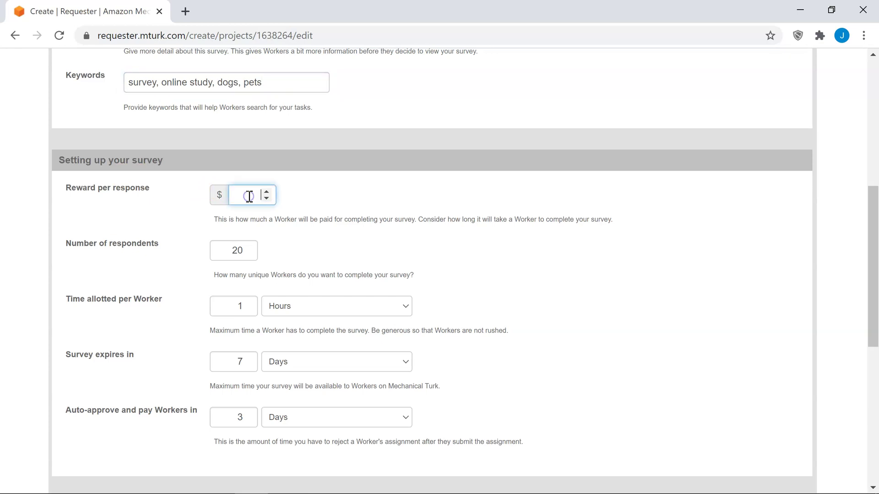
pyautogui.write('50')
pyautogui.click(317, 201)
pyautogui.moveTo(234, 251); pyautogui.dragTo(246, 255)
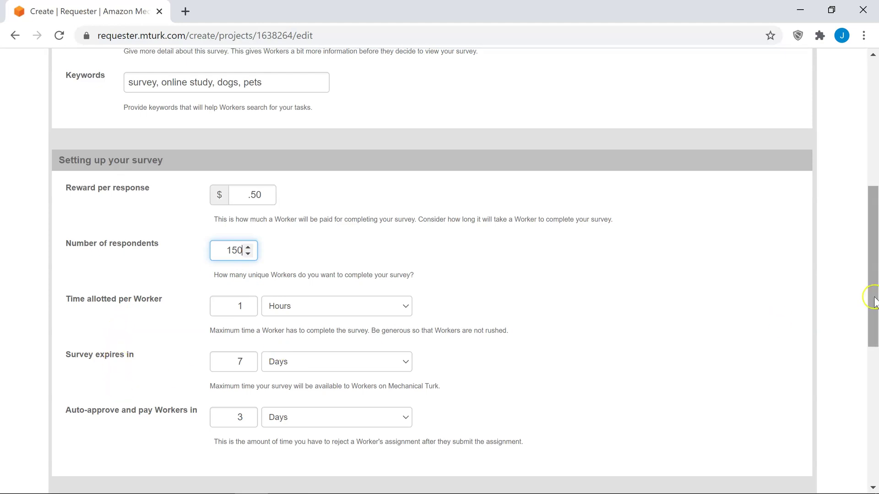
# Step: Scroll down to the Worker requirements section
pyautogui.moveTo(874, 324); pyautogui.dragTo(874, 416)
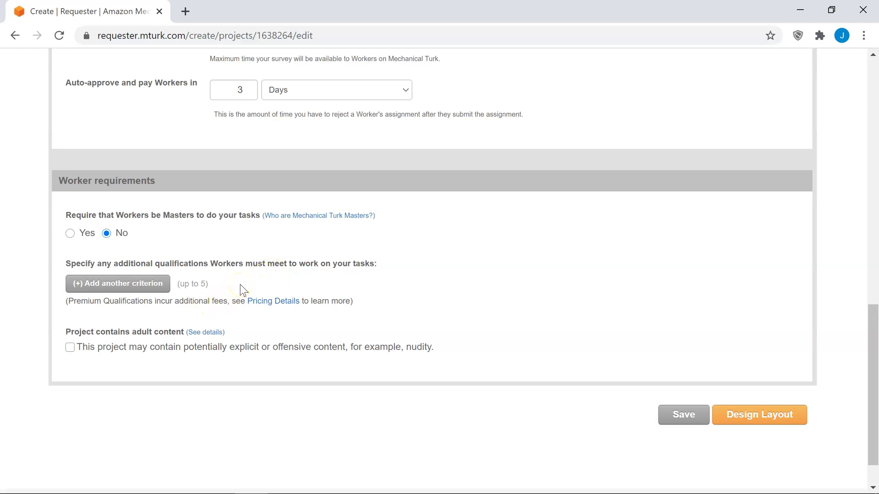
# Step: Add a Location criterion and scroll the country list toward UNITED STATES (US)
pyautogui.click(110, 287)
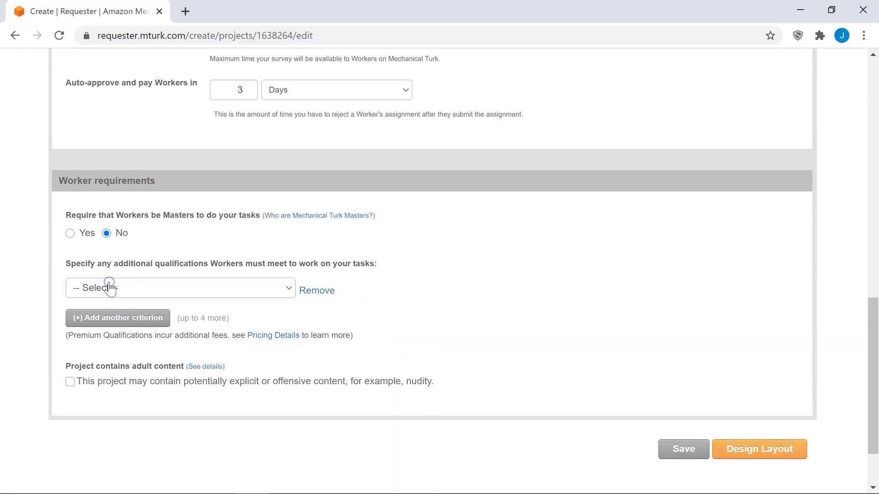
pyautogui.click(290, 290)
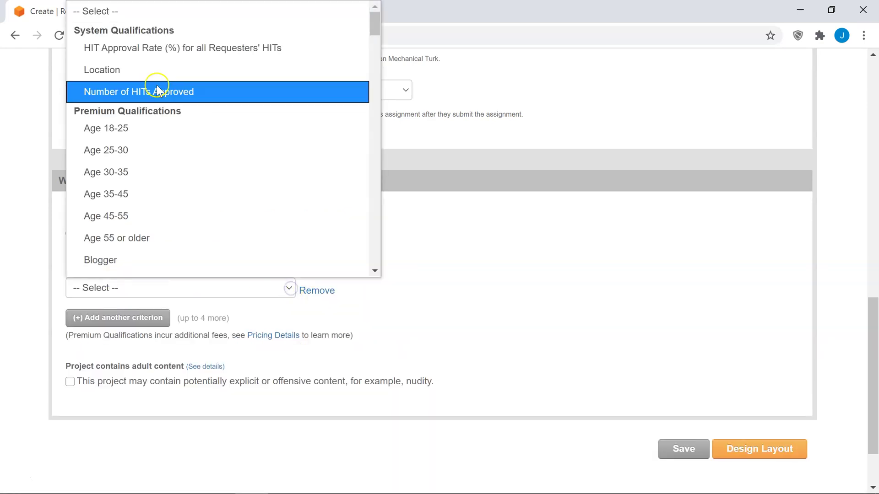
pyautogui.click(121, 73)
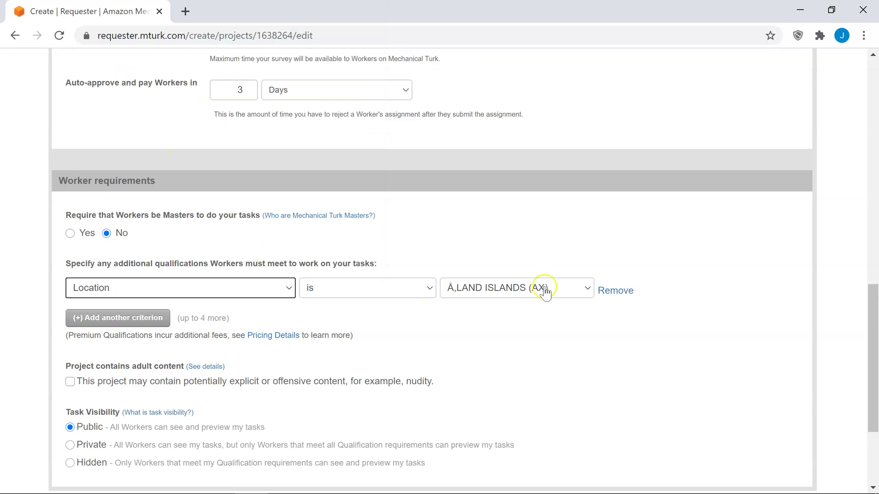
pyautogui.click(586, 289)
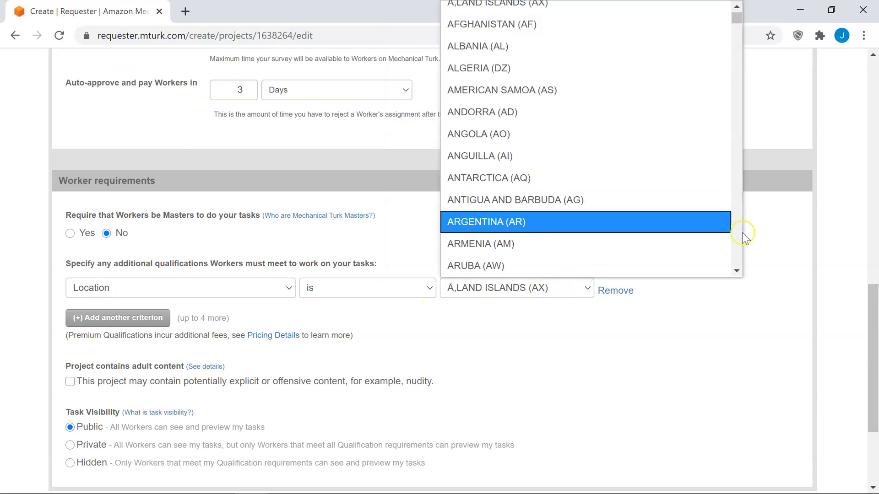
pyautogui.scroll(-20, 738, 238)
pyautogui.scroll(-15, 738, 238)
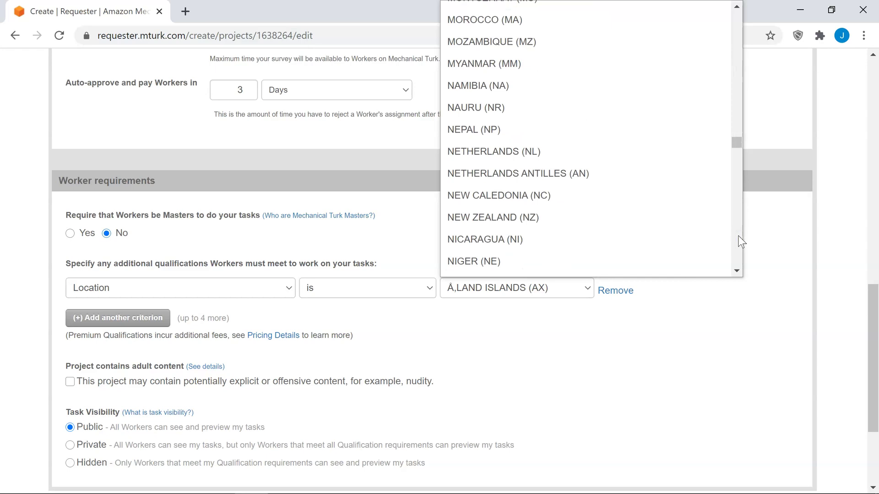
pyautogui.scroll(-15, 738, 238)
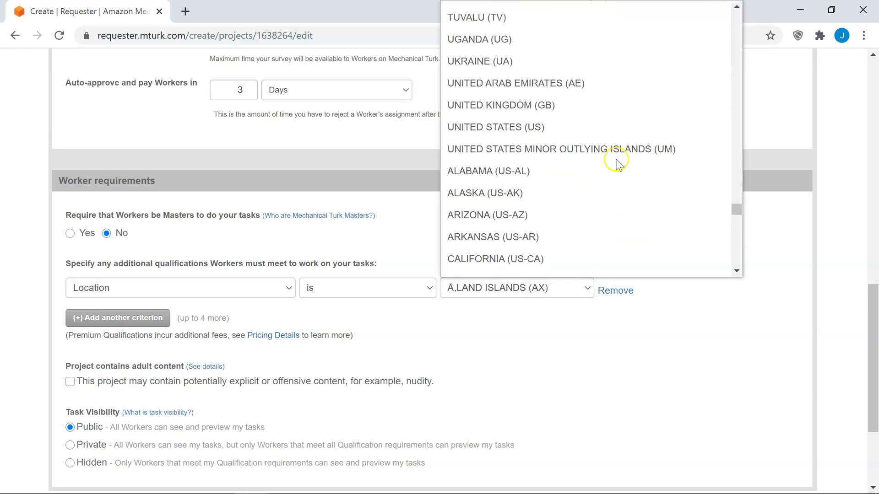
# Step: Pick UNITED STATES (US), then require HIT Approval Rate for all Requesters' HITs above 95
pyautogui.click(548, 130)
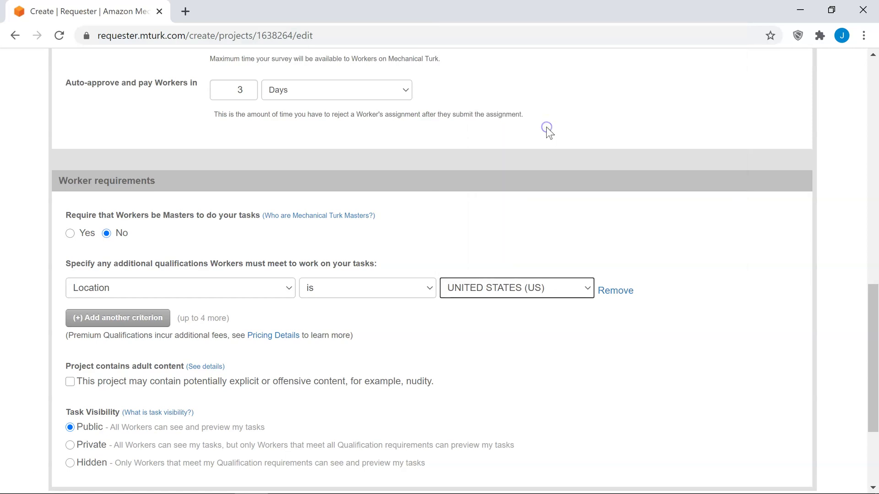
pyautogui.click(124, 321)
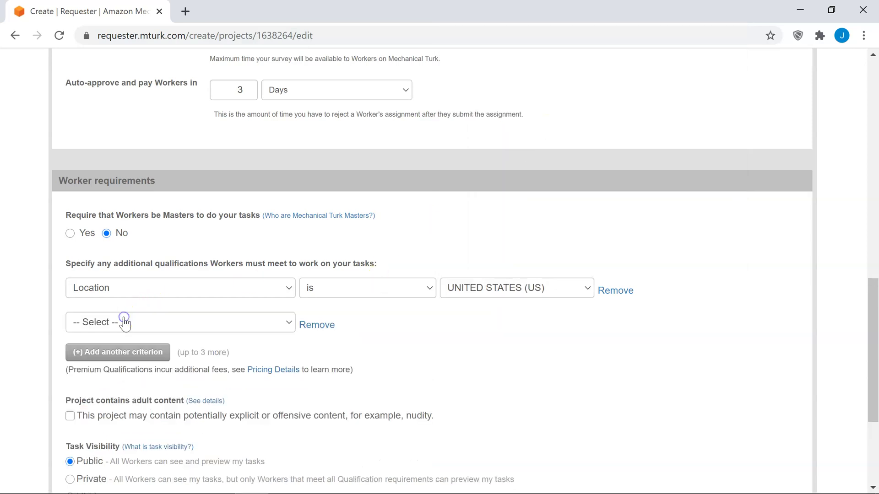
pyautogui.click(289, 327)
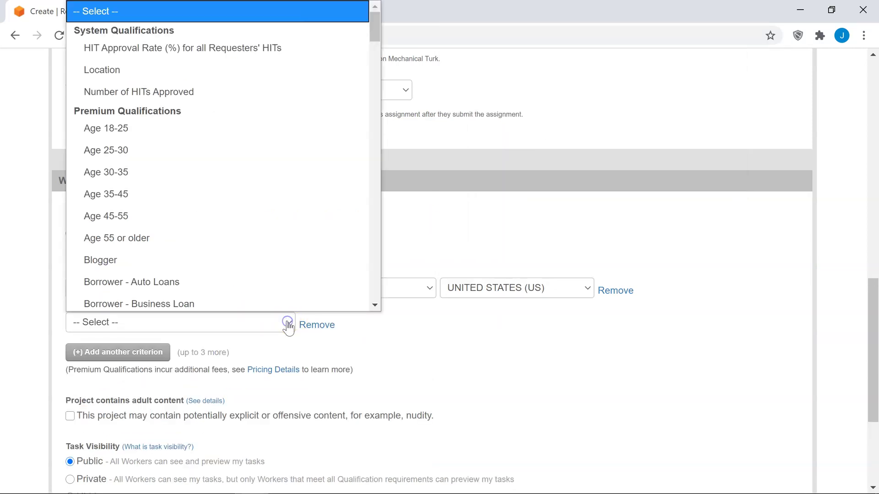
pyautogui.click(137, 55)
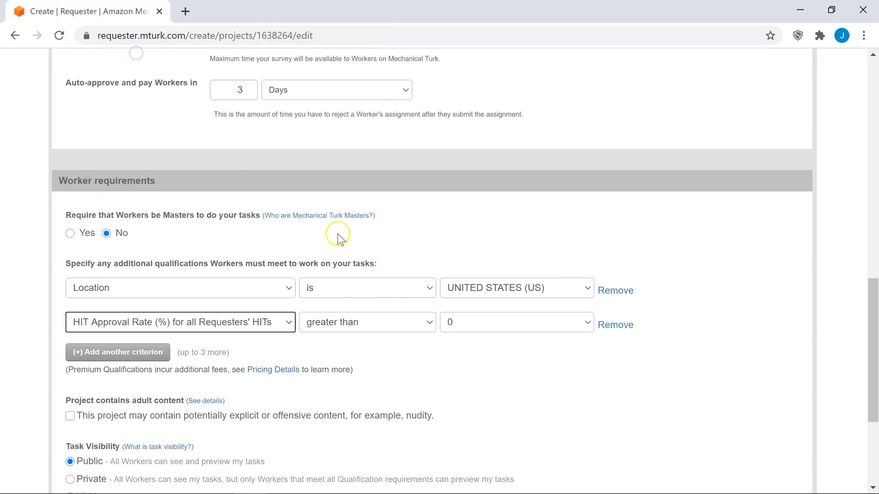
pyautogui.click(480, 326)
pyautogui.click(479, 326)
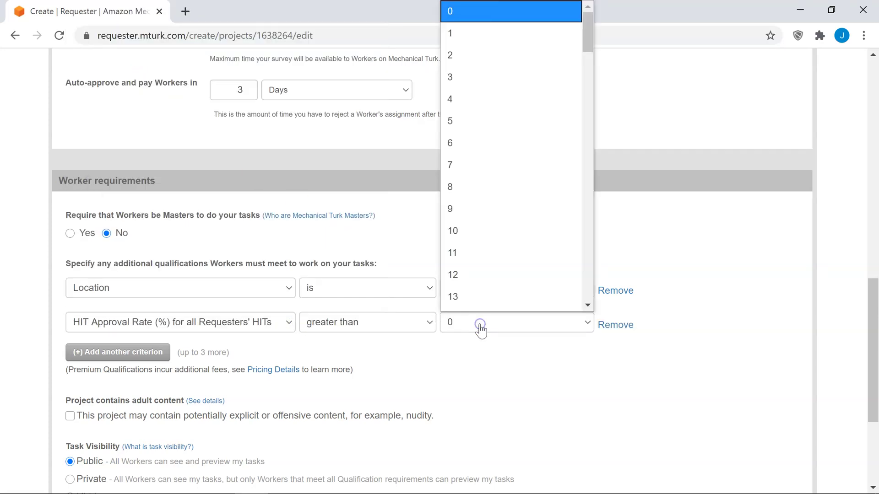
pyautogui.scroll(-1, 587, 138)
pyautogui.moveTo(586, 41); pyautogui.dragTo(581, 303)
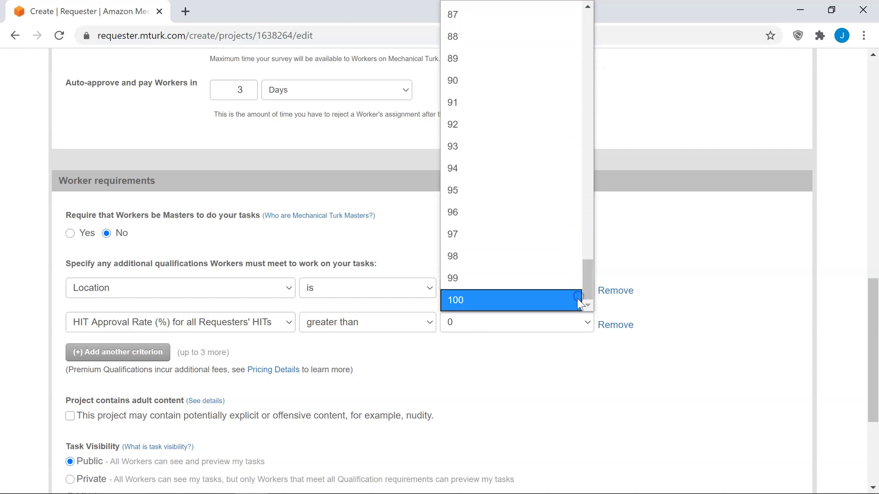
pyautogui.click(480, 190)
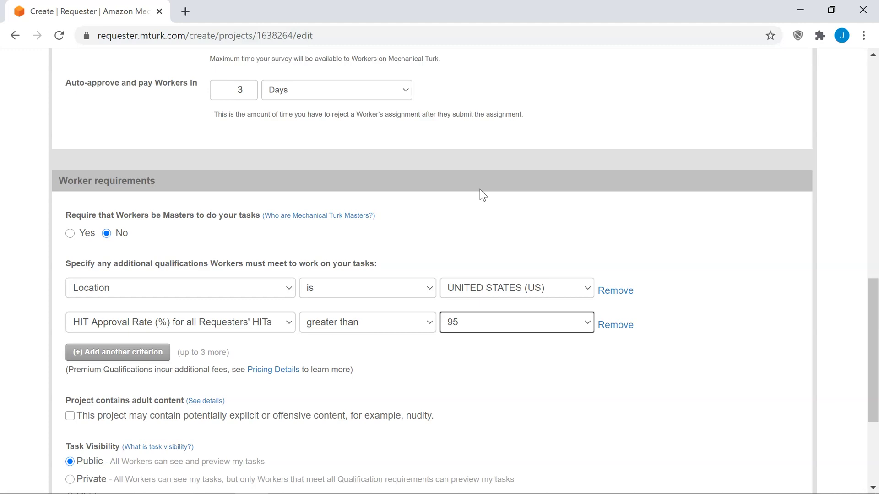
# Step: Require Number of HITs Approved greater than 100 and set Task Visibility to Hidden
pyautogui.click(121, 361)
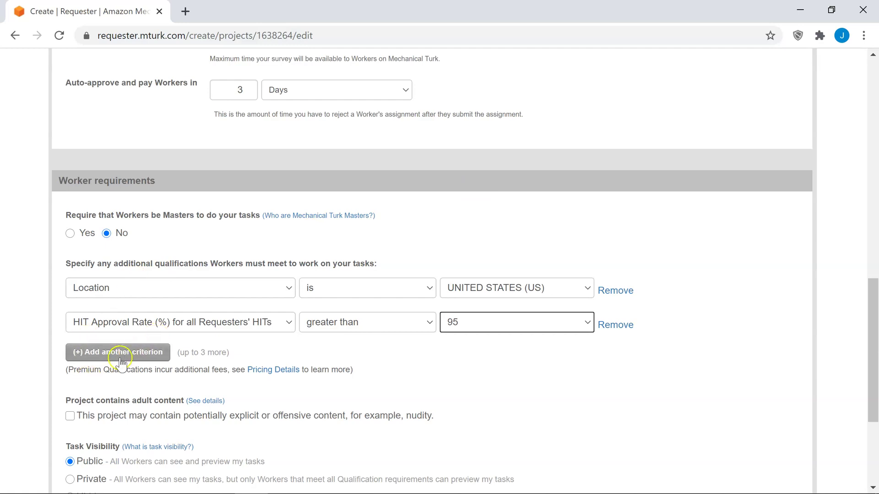
pyautogui.click(288, 357)
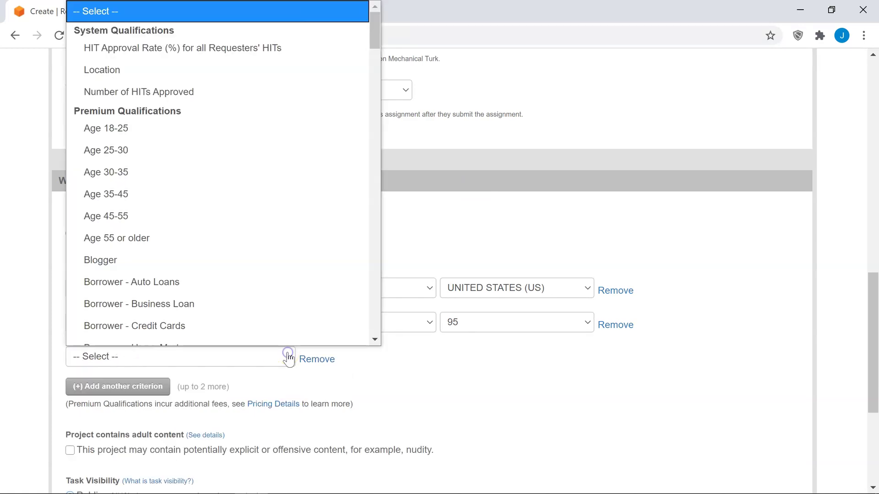
pyautogui.click(105, 84)
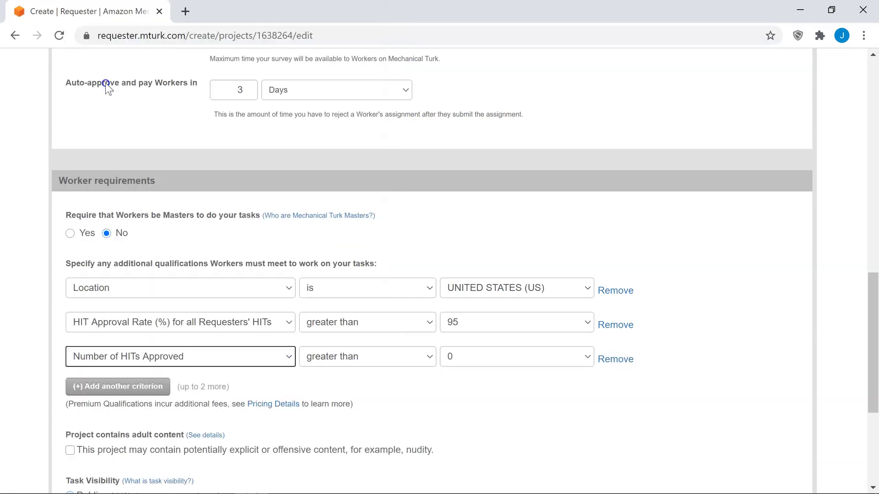
pyautogui.click(513, 362)
pyautogui.click(494, 250)
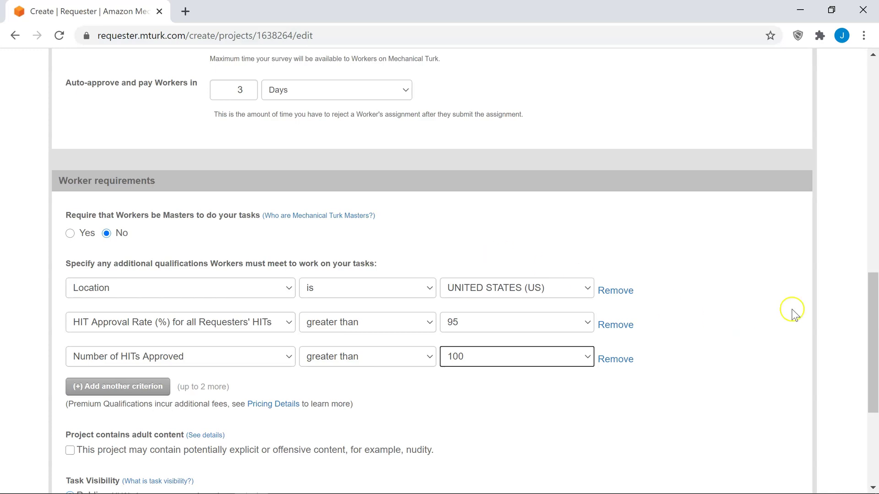
pyautogui.moveTo(873, 324); pyautogui.dragTo(874, 366)
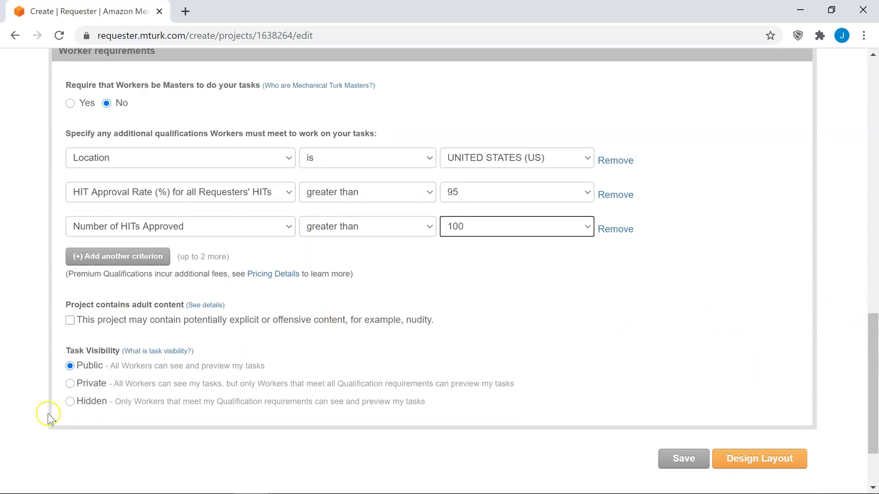
pyautogui.click(70, 402)
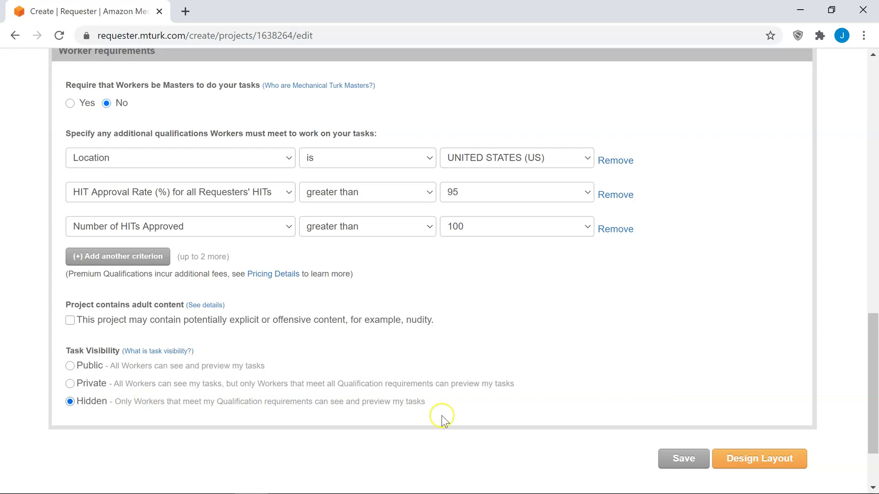
# Step: In Design Layout, paste the Dog Owner Survey instructions over the default paragraphs
pyautogui.click(759, 459)
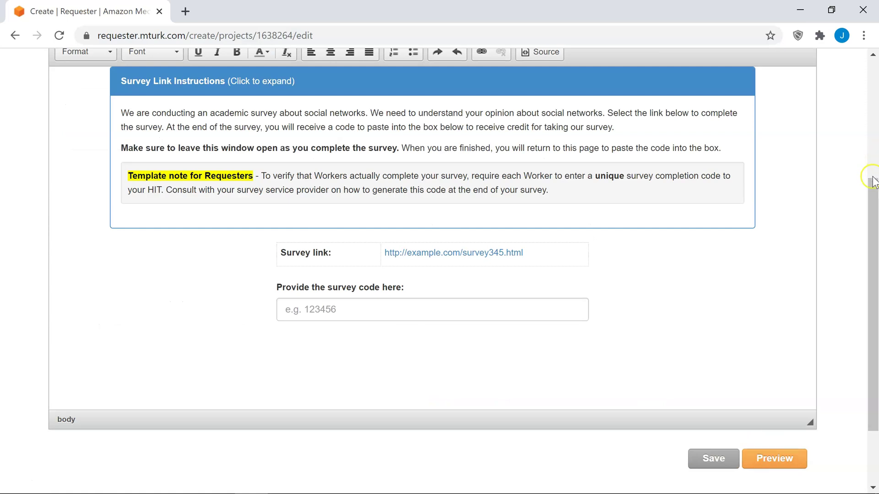
pyautogui.moveTo(873, 189); pyautogui.dragTo(874, 152)
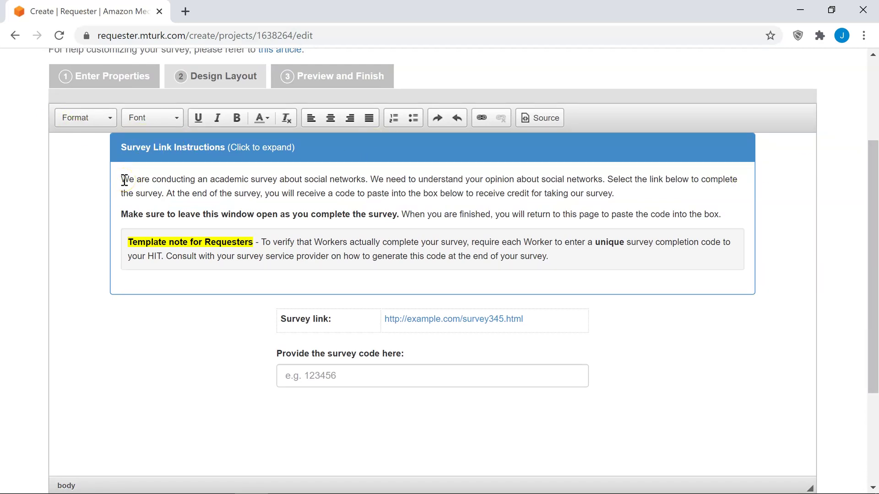
pyautogui.moveTo(124, 179); pyautogui.dragTo(708, 213)
pyautogui.write('Below you will find a link to an online Dog Owner Survey. Most people take about 5 minutes to complete it.  When you have finished the survey you will be given a 6-digit number. You must enter it in the text box below the link to show that you have done the task. You MUST get the 6-digit number correct to be paid for the HIT! Also, this number is different for each person so you cannot send anybody else the number.')
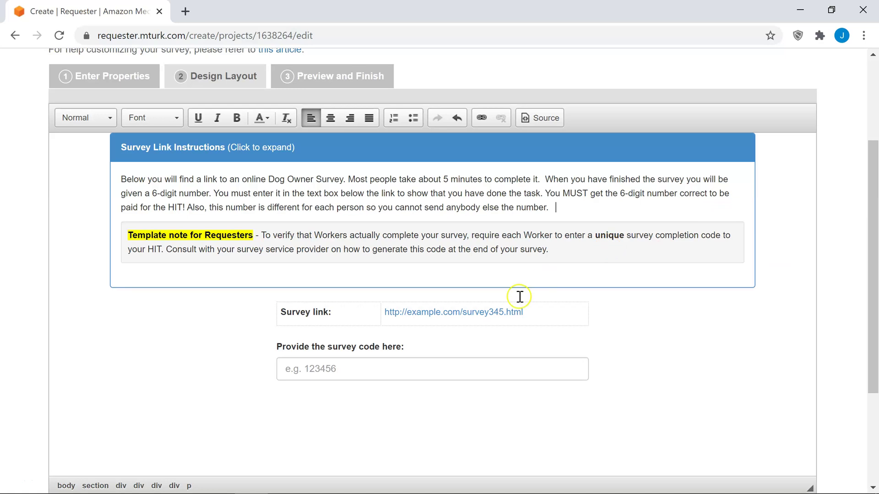
# Step: Replace the example survey link with behaviorlab.org/Live/Dogs
pyautogui.click(534, 311)
pyautogui.moveTo(533, 312); pyautogui.dragTo(389, 304)
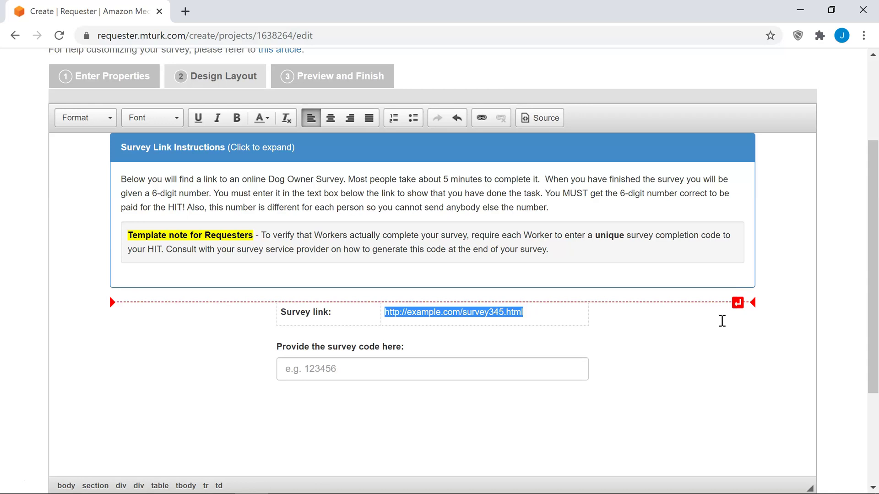
pyautogui.write('behavior')
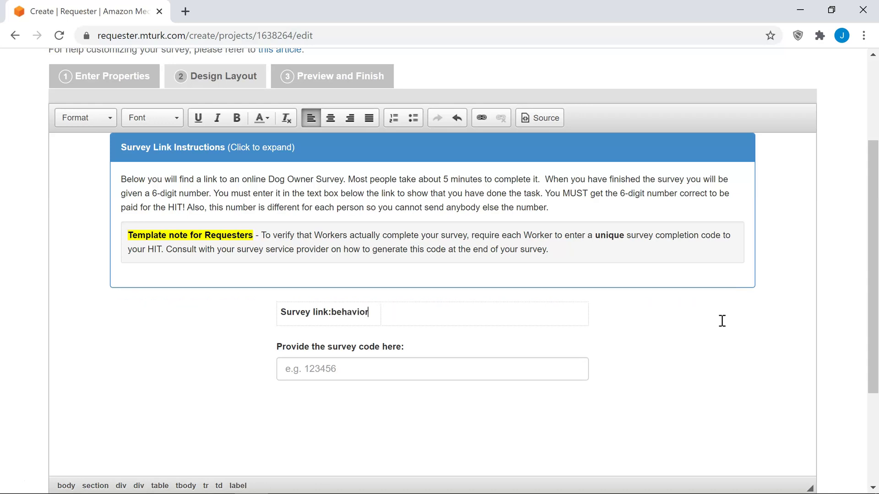
pyautogui.press('BackSpace')
pyautogui.press('BackSpace')
pyautogui.press('BackSpace')
pyautogui.press('BackSpace')
pyautogui.press('BackSpace')
pyautogui.press('BackSpace')
pyautogui.press('BackSpace')
pyautogui.press('BackSpace')
pyautogui.click(507, 313)
pyautogui.write('behavio')
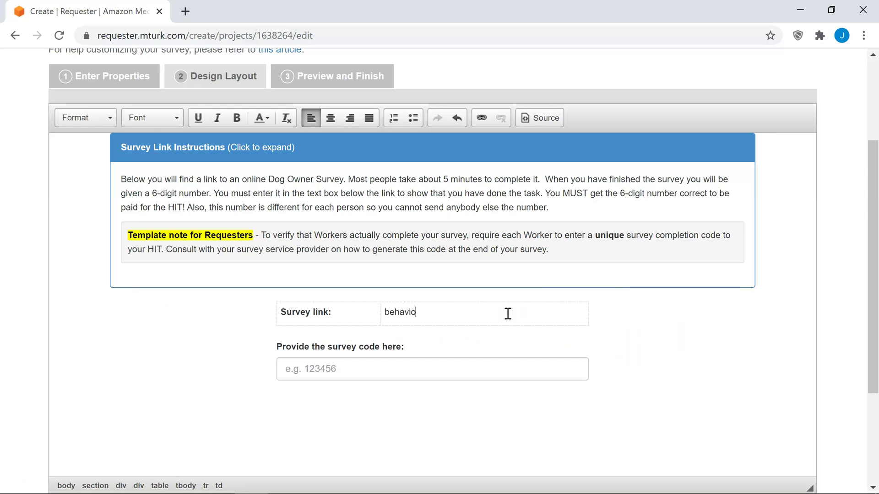
pyautogui.write('rlab.org/Live/Dogs')
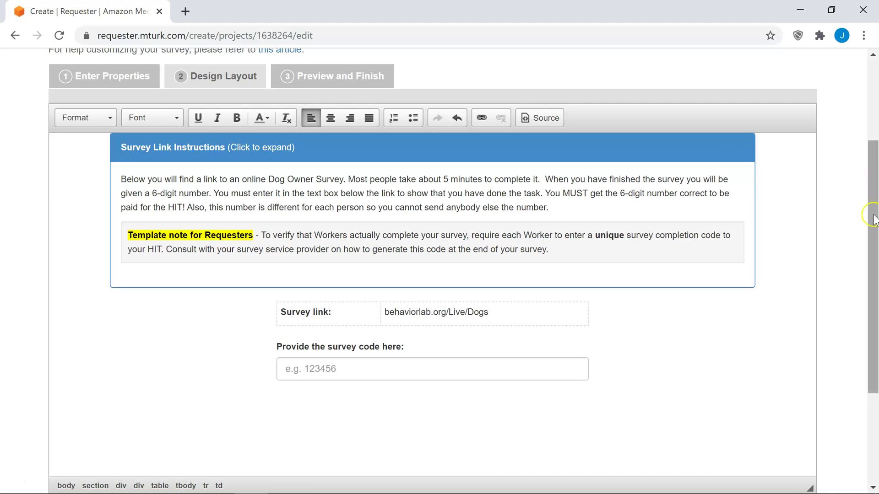
pyautogui.moveTo(873, 216); pyautogui.dragTo(875, 277)
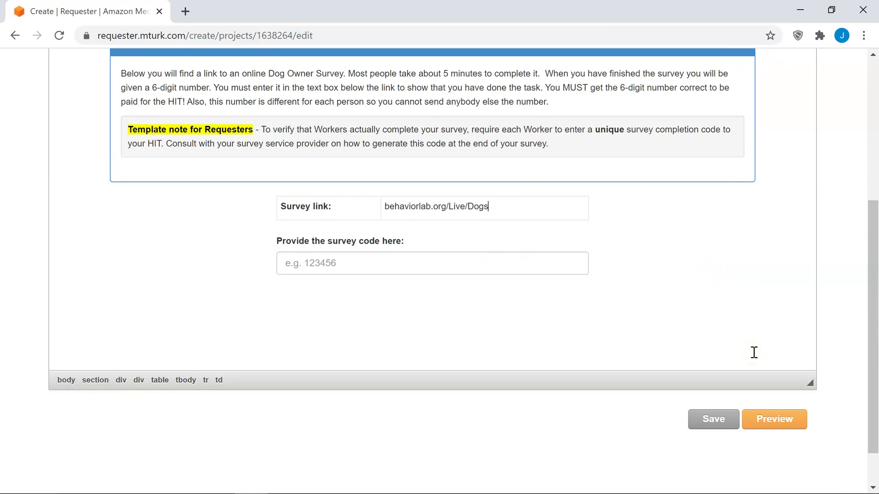
# Step: Save the project, open the Worker preview, and expand then collapse the survey instructions
pyautogui.click(774, 419)
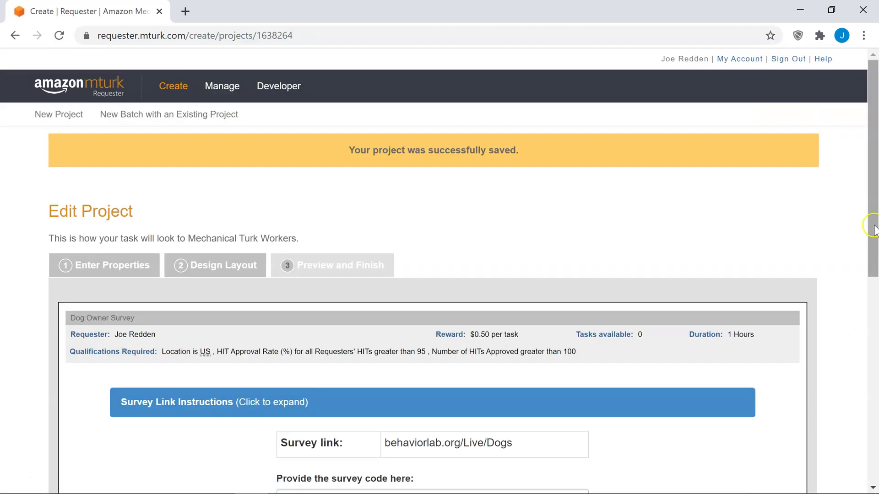
pyautogui.moveTo(872, 223); pyautogui.dragTo(876, 293)
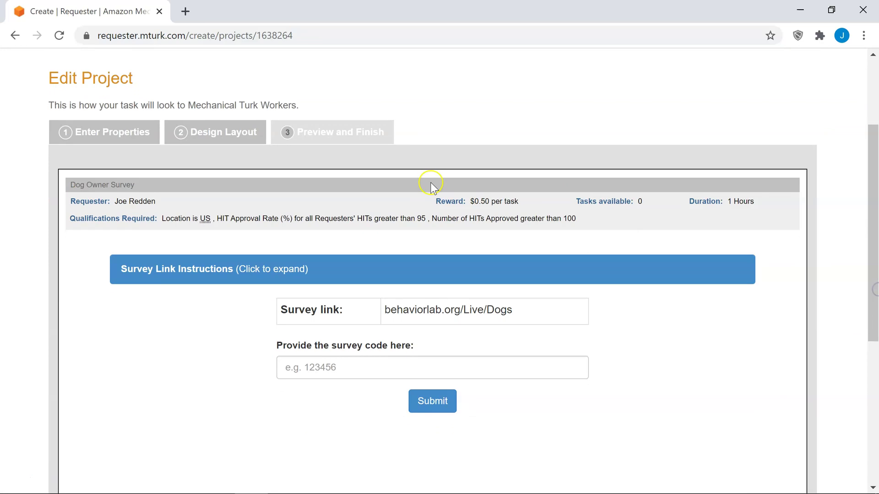
pyautogui.click(270, 271)
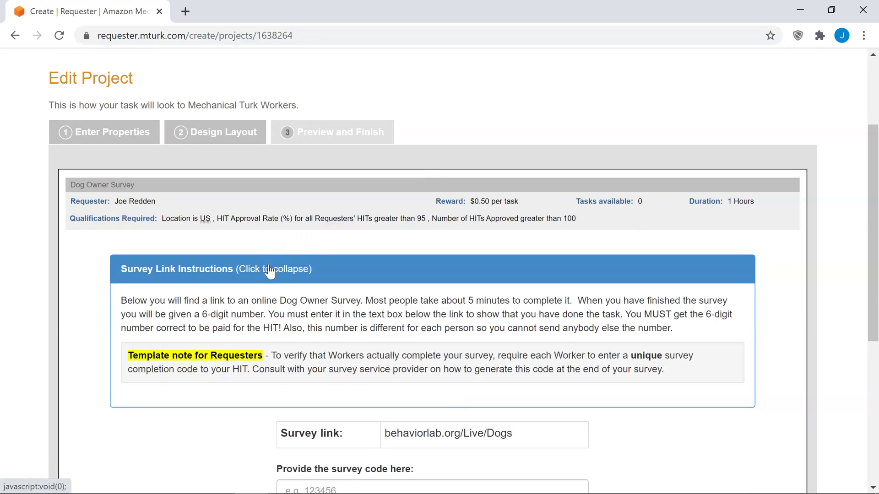
pyautogui.click(270, 271)
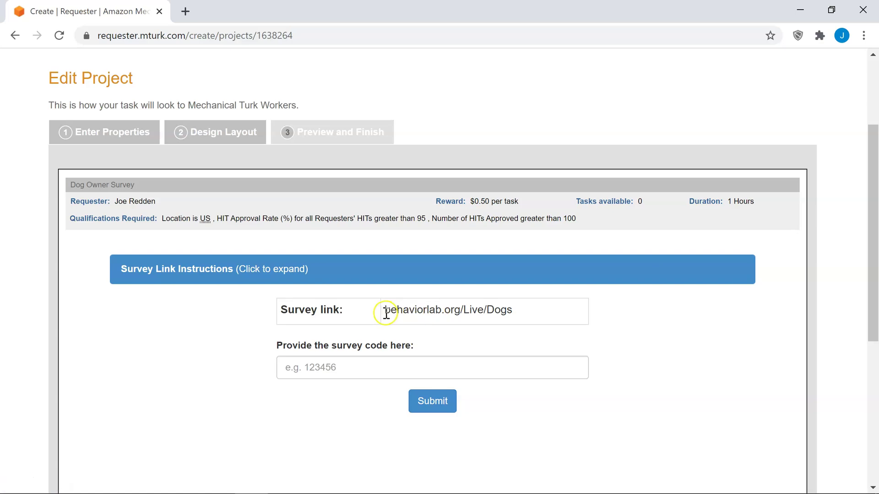
# Step: Test the behaviorlab.org/Live/Dogs survey link in a new Chrome tab, then return to MTurk
pyautogui.moveTo(386, 314); pyautogui.dragTo(579, 315)
pyautogui.hotkey('ctrl', 'c')
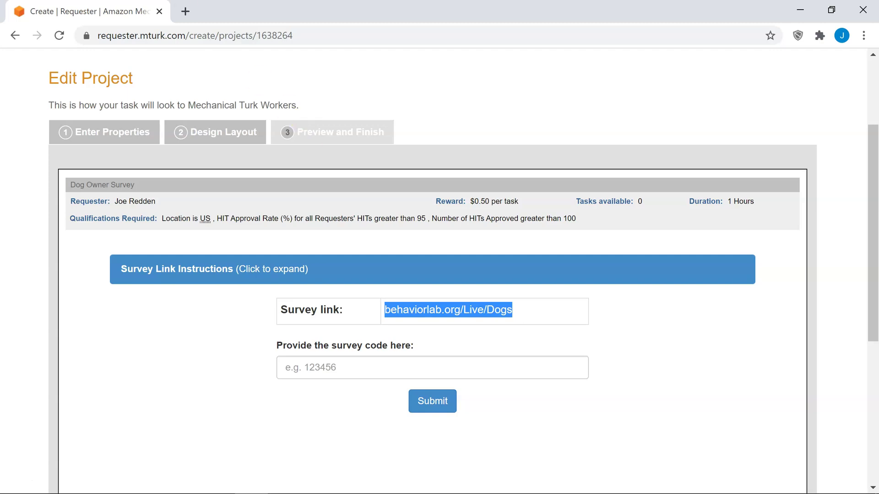
pyautogui.click(184, 11)
pyautogui.hotkey('ctrl', 'v')
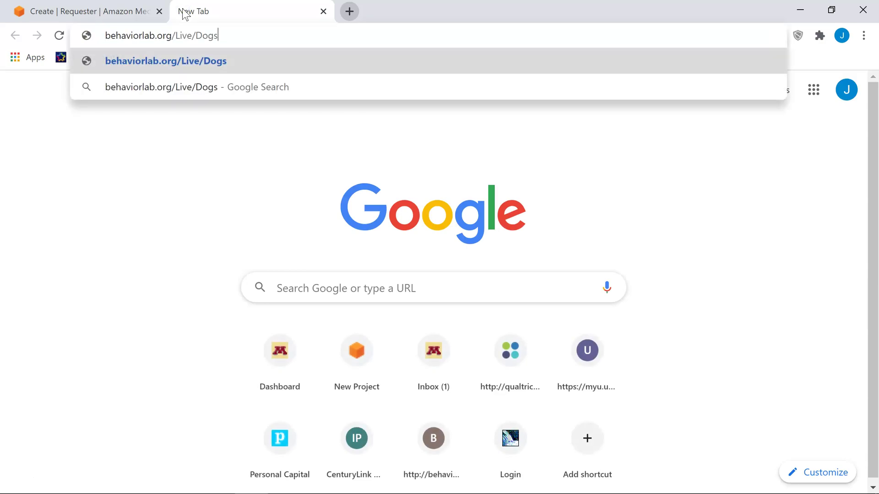
pyautogui.press('Return')
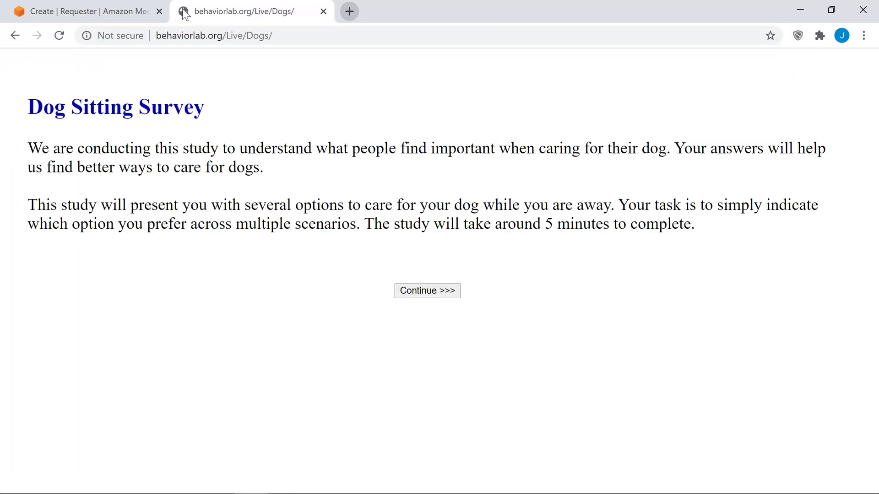
pyautogui.click(84, 14)
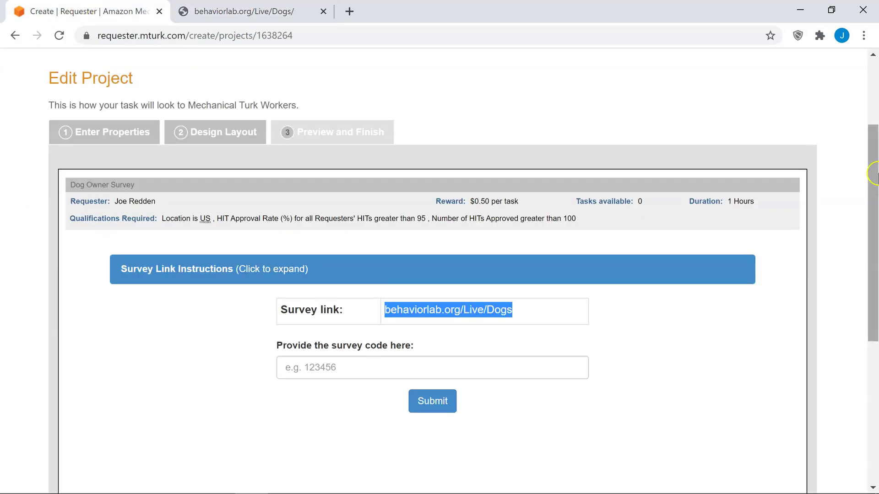
# Step: Scroll down the Dog Owner Survey worker preview to the bottom of the Preview and Finish page
pyautogui.moveTo(875, 190); pyautogui.dragTo(874, 228)
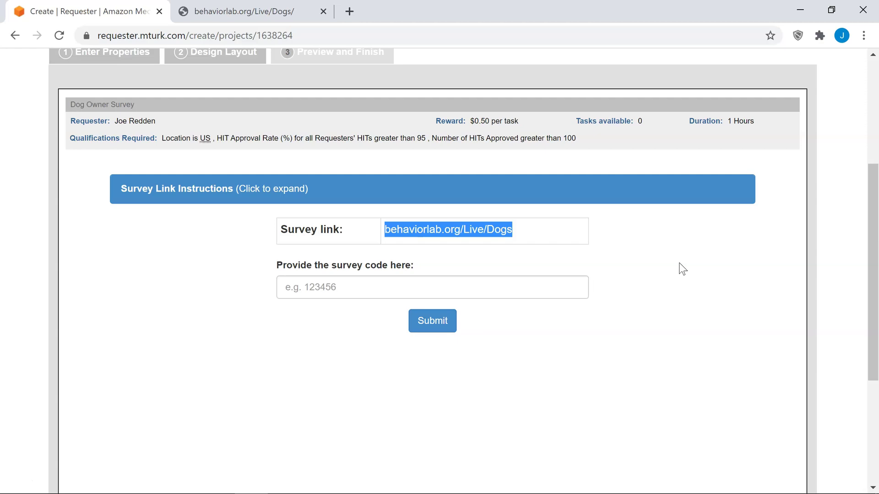
pyautogui.moveTo(873, 342); pyautogui.dragTo(873, 409)
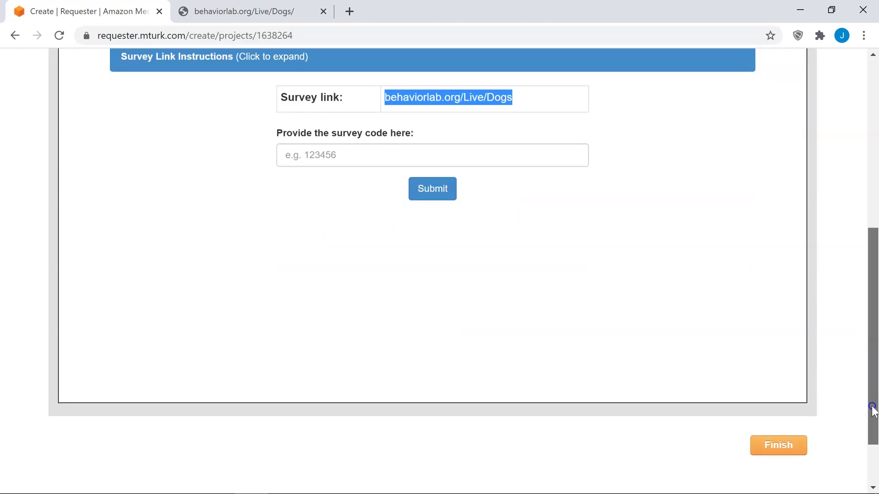
# Step: Finish and save the Dog Owner Survey project from the preview page
pyautogui.click(780, 450)
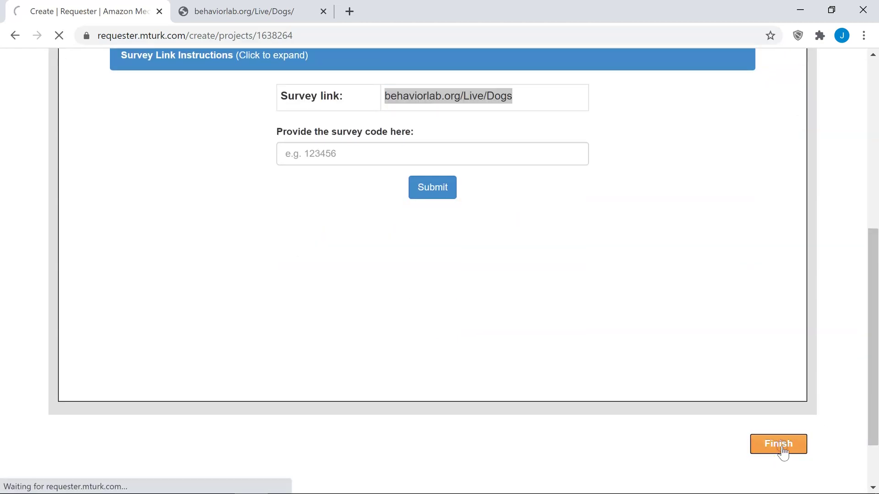